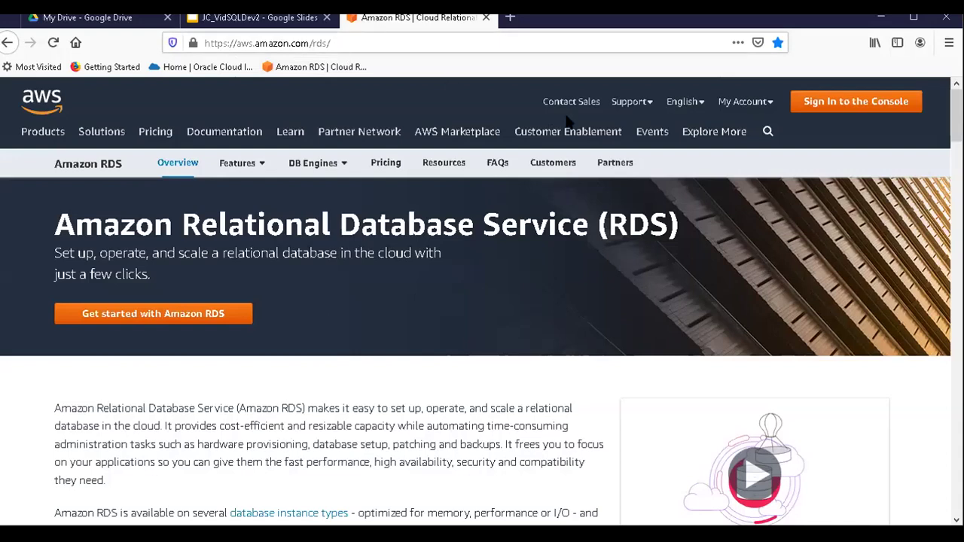
Sign in to the AWS Management Console and go to the Amazon RDS dashboard.
left_click(825, 109)
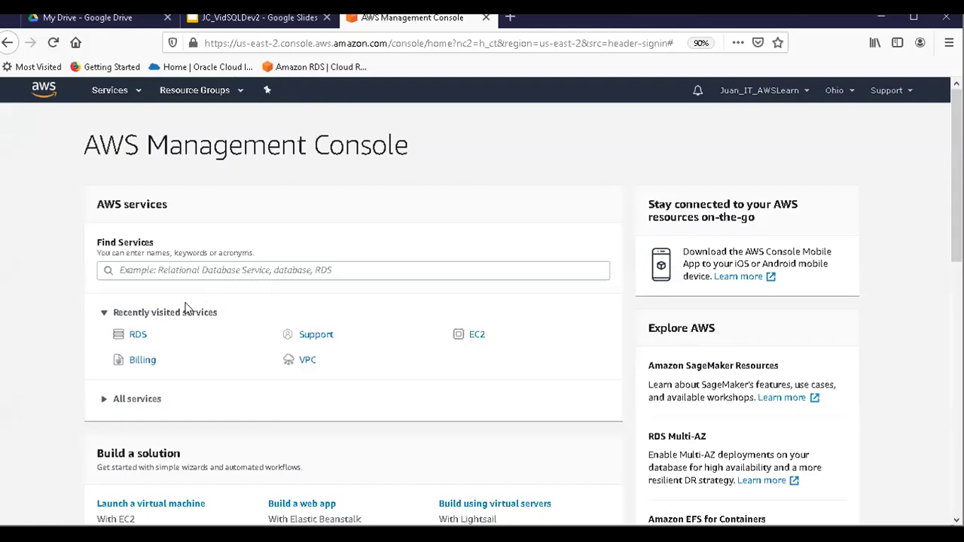
left_click(138, 336)
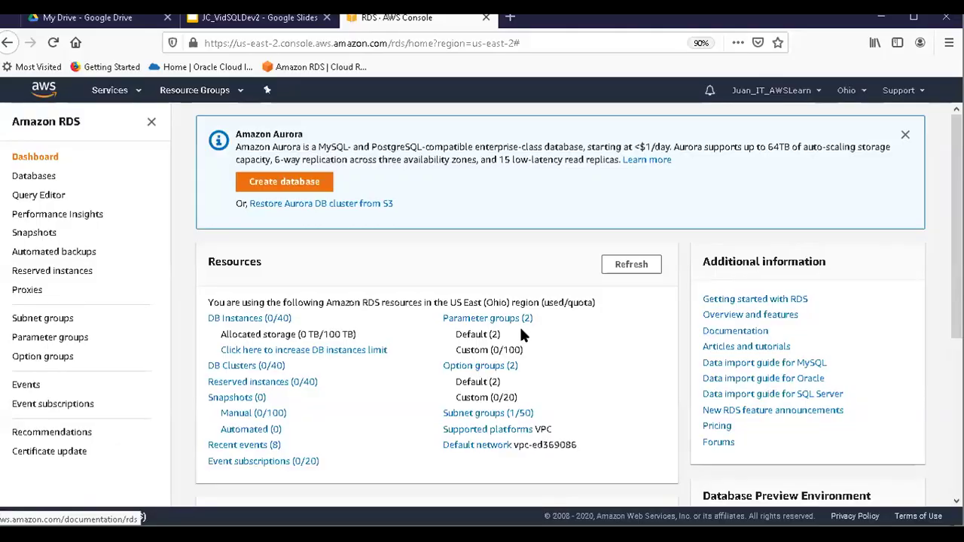
Start a new database from the RDS dashboard's Create database button.
left_click(304, 187)
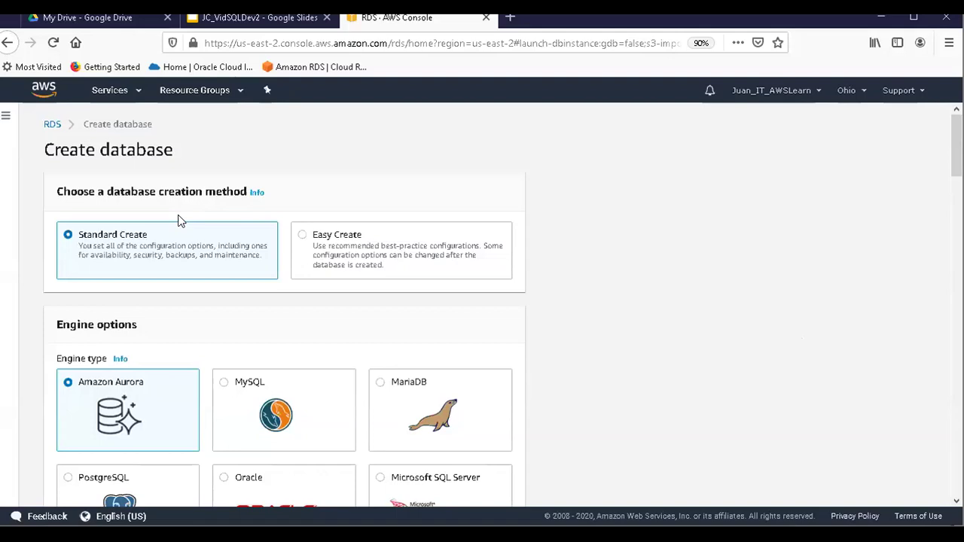
Choose the Oracle Standard Edition engine, version 11.2.0.4.v24, with the Free tier template.
scroll(223, 293, "down", 3)
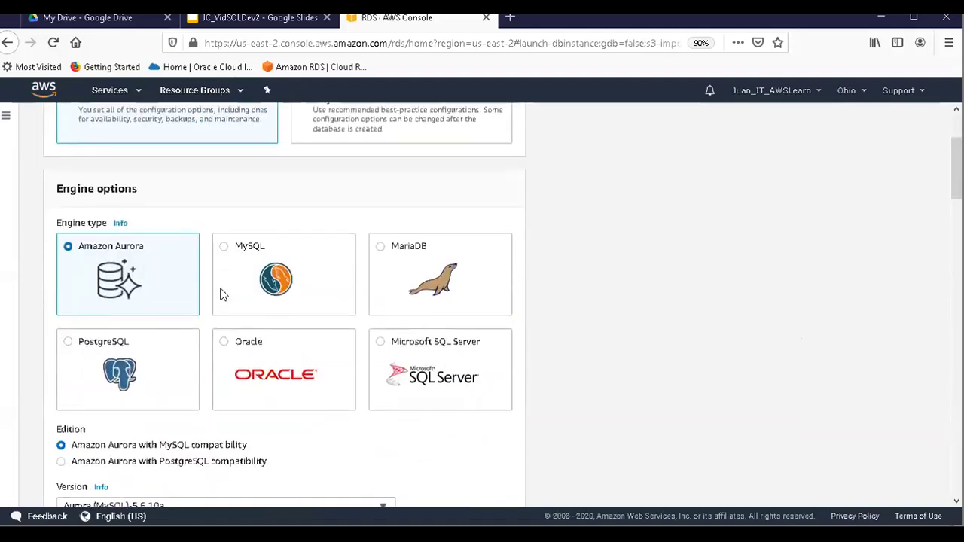
left_click(225, 342)
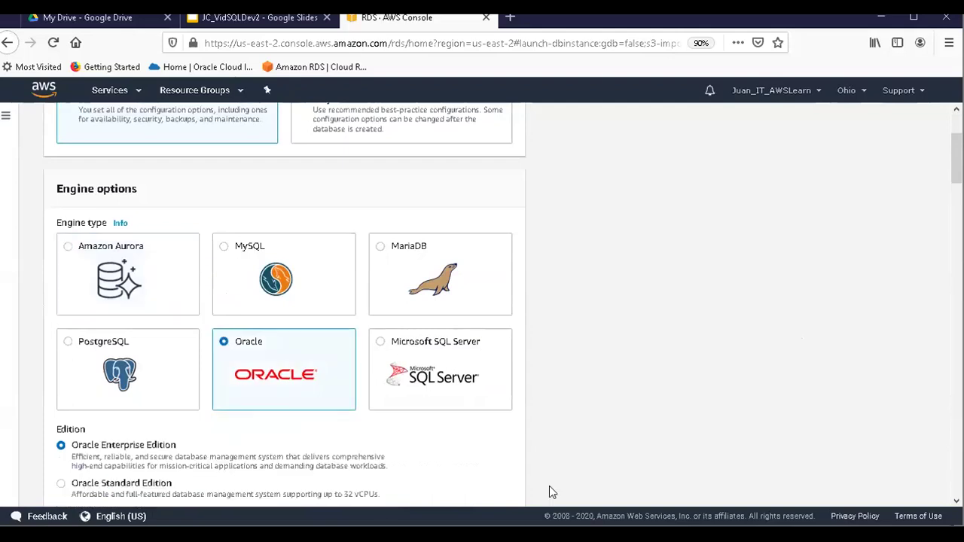
scroll(549, 486, "down", 4)
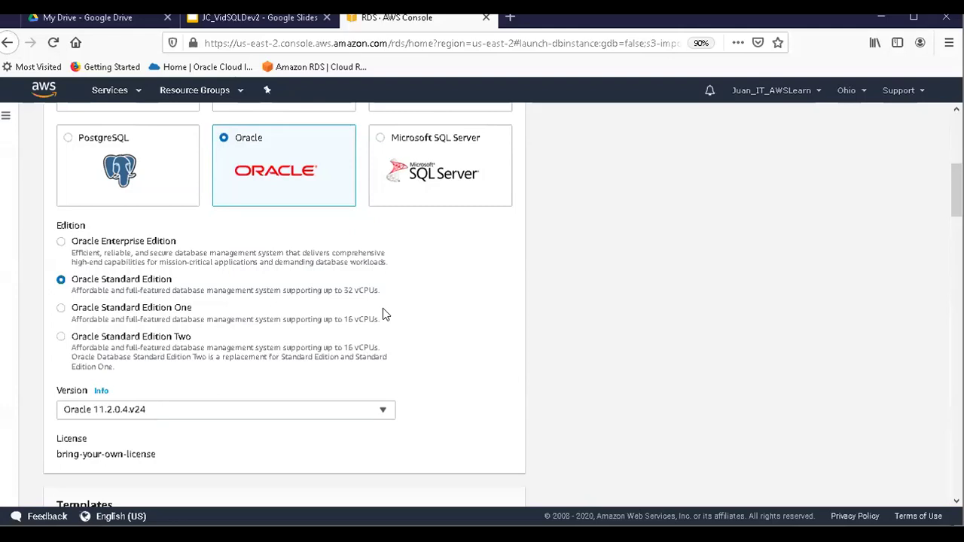
scroll(382, 311, "down", 3)
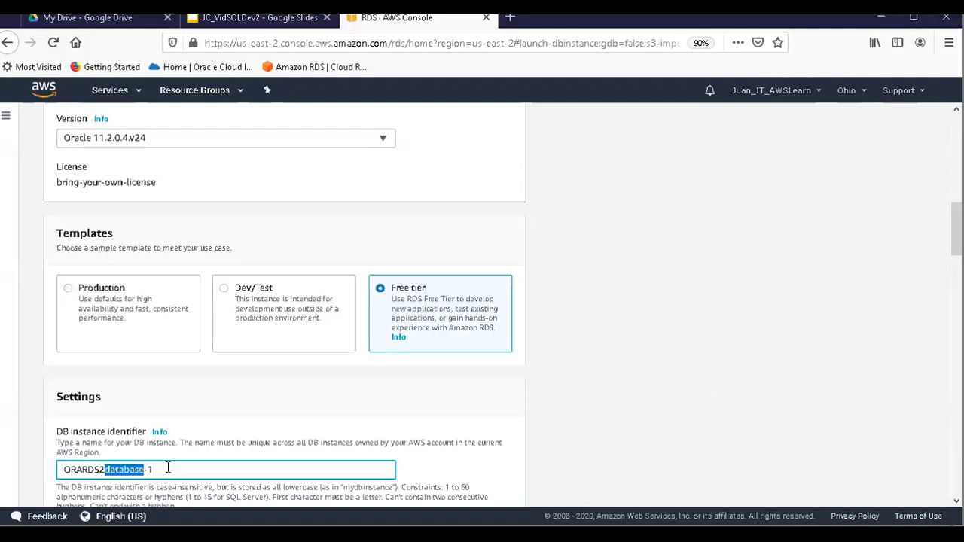
Remove the leftover default text so the DB instance identifier reads ORARDS2.
key("shift+Right")
key("shift+Right")
key("Delete")
scroll(259, 484, "down", 5)
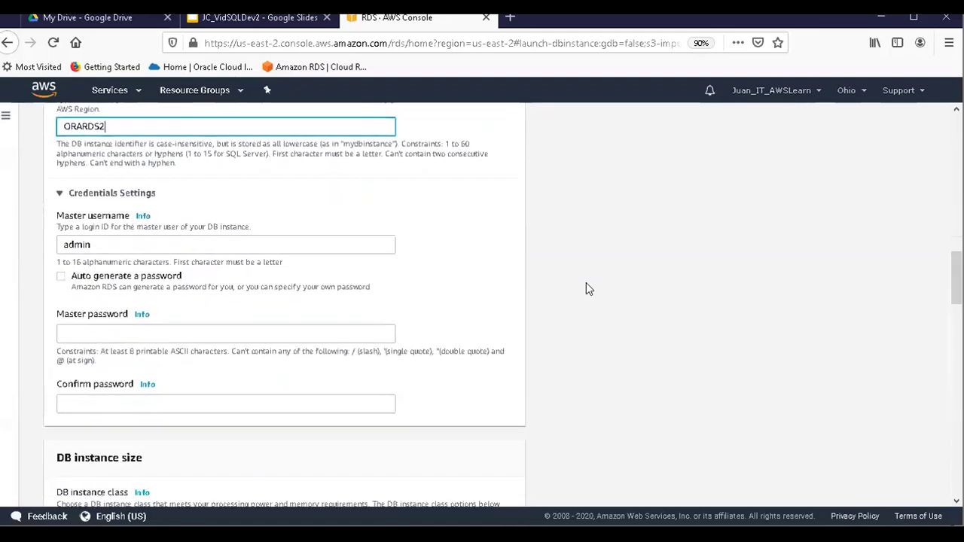
Enter the master password and the matching confirmation password.
left_click(115, 329)
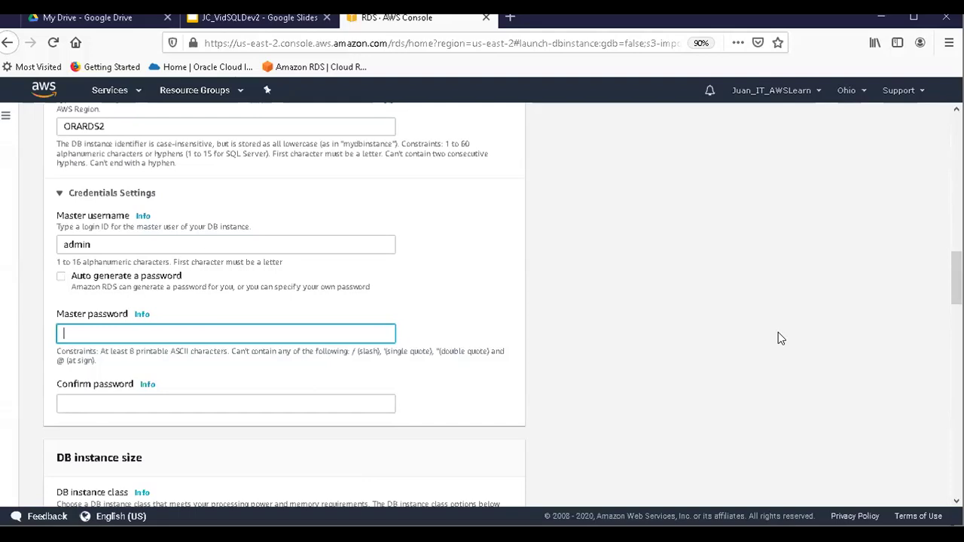
type("*************")
key("Tab")
key("ctrl+v")
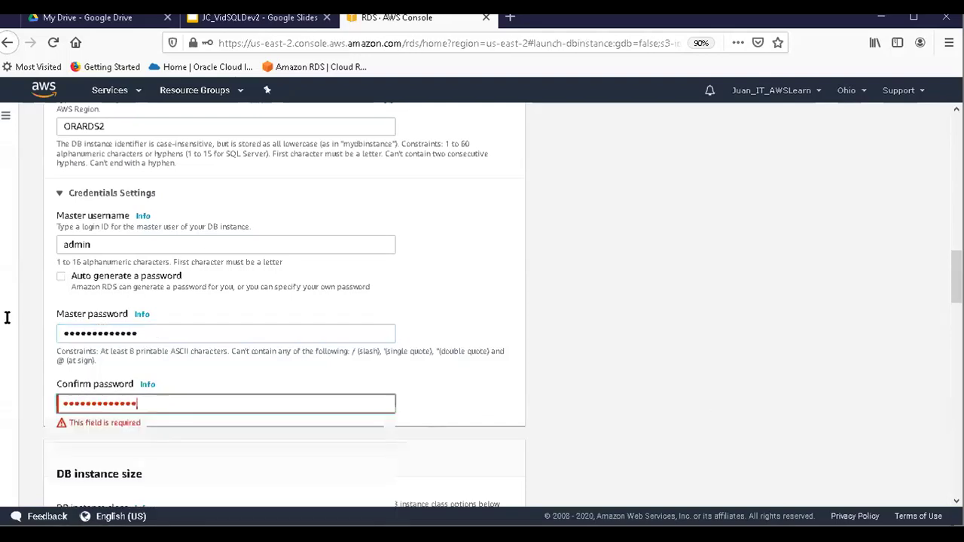
scroll(140, 338, "down", 1)
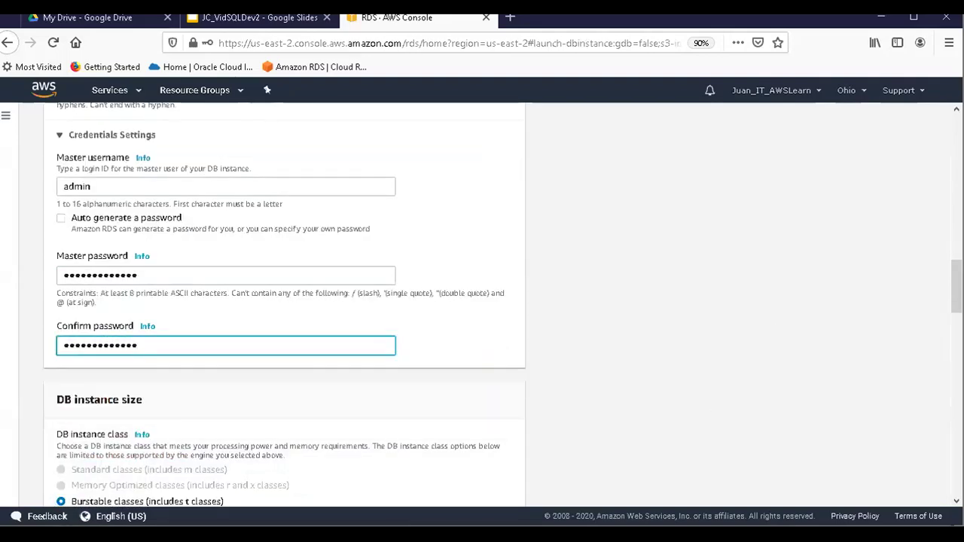
scroll(777, 333, "down", 3)
scroll(554, 488, "down", 5)
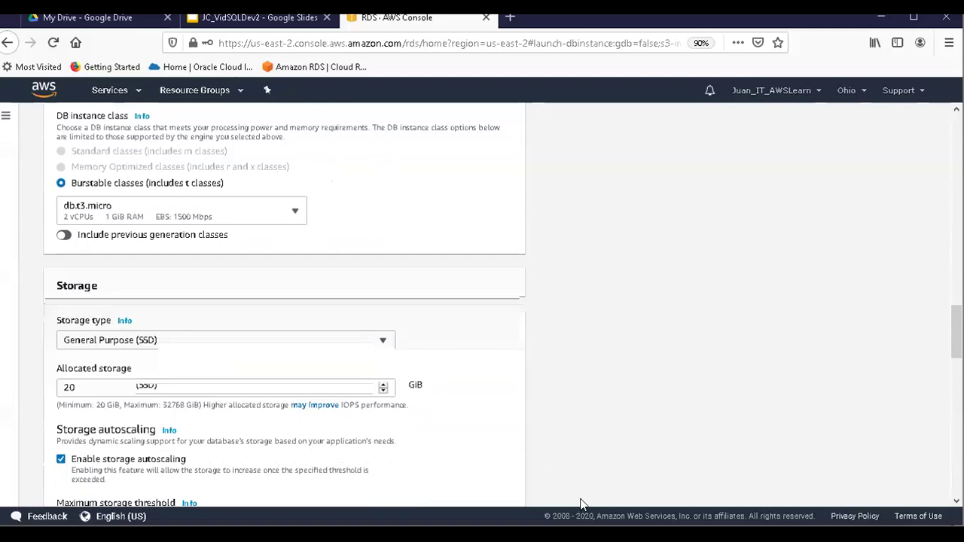
Expand Additional connectivity configuration and set Publicly accessible to Yes.
scroll(580, 503, "down", 9)
scroll(497, 301, "down", 5)
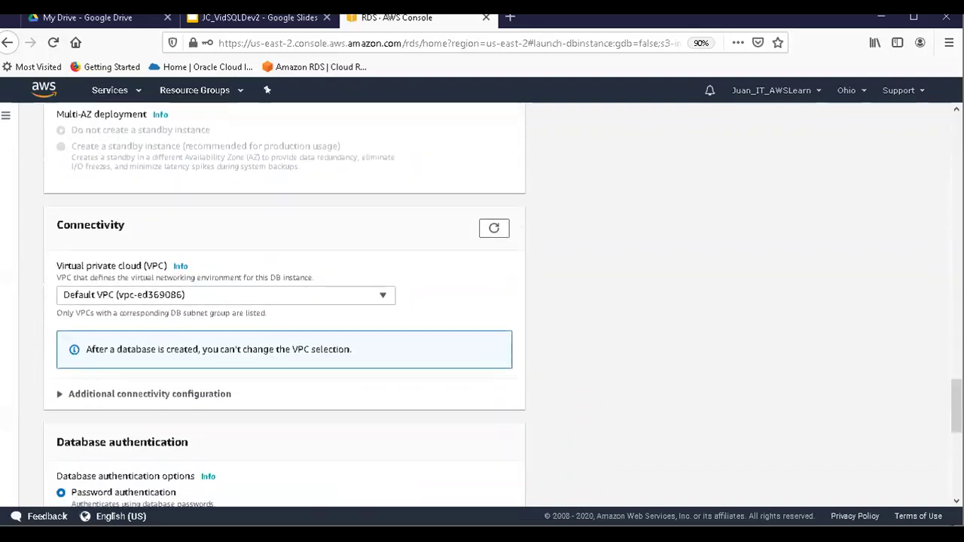
scroll(664, 465, "down", 2)
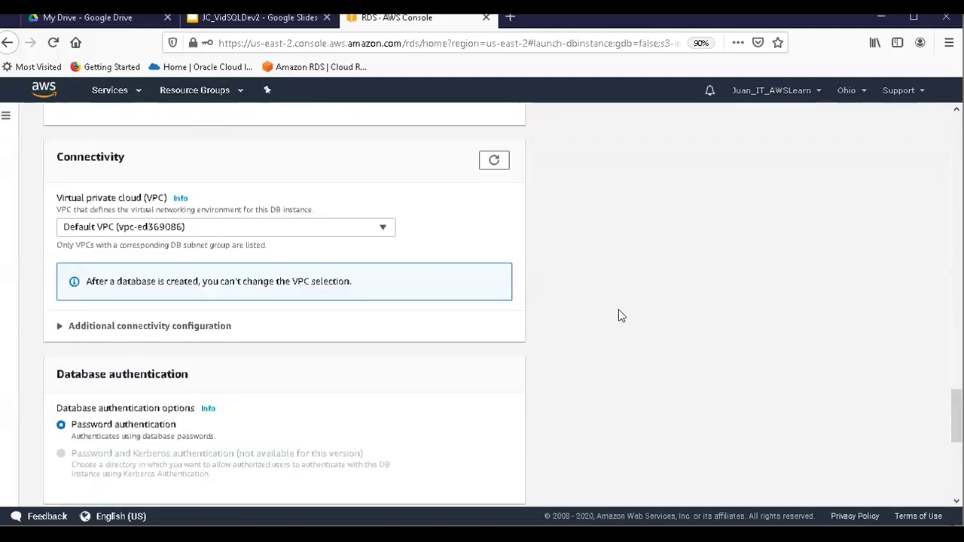
left_click(61, 331)
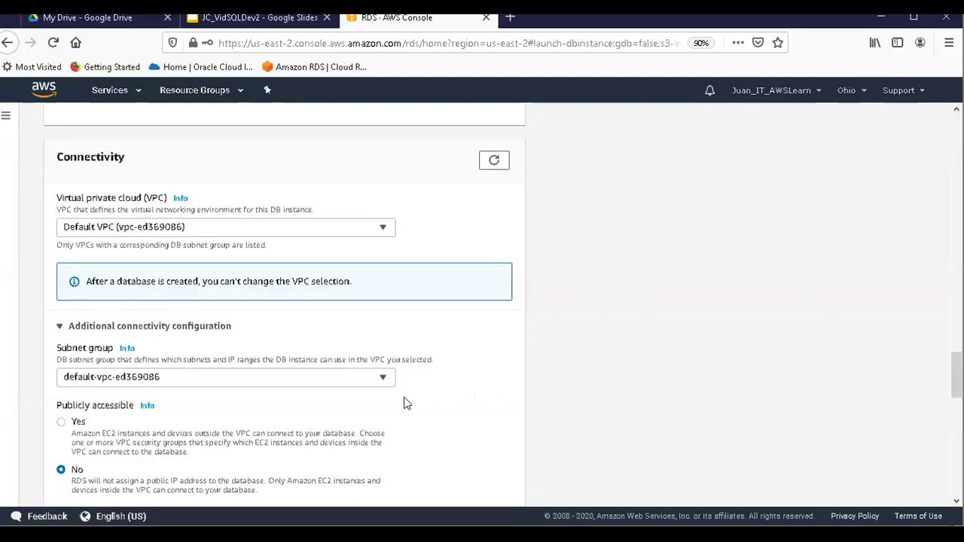
left_click(61, 424)
Scroll past the default security group and port 1521 to the database authentication options.
scroll(348, 482, "down", 5)
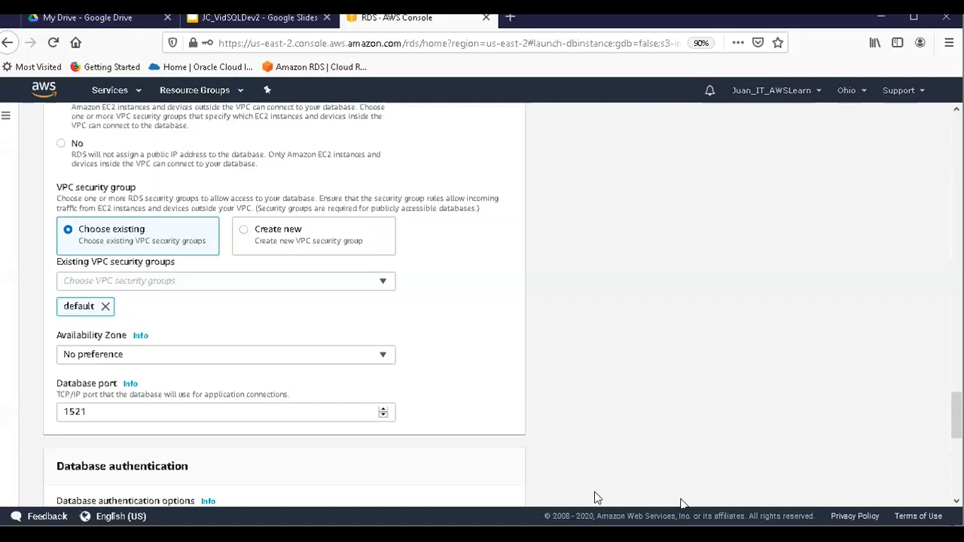
scroll(599, 499, "down", 3)
scroll(954, 445, "down", 1)
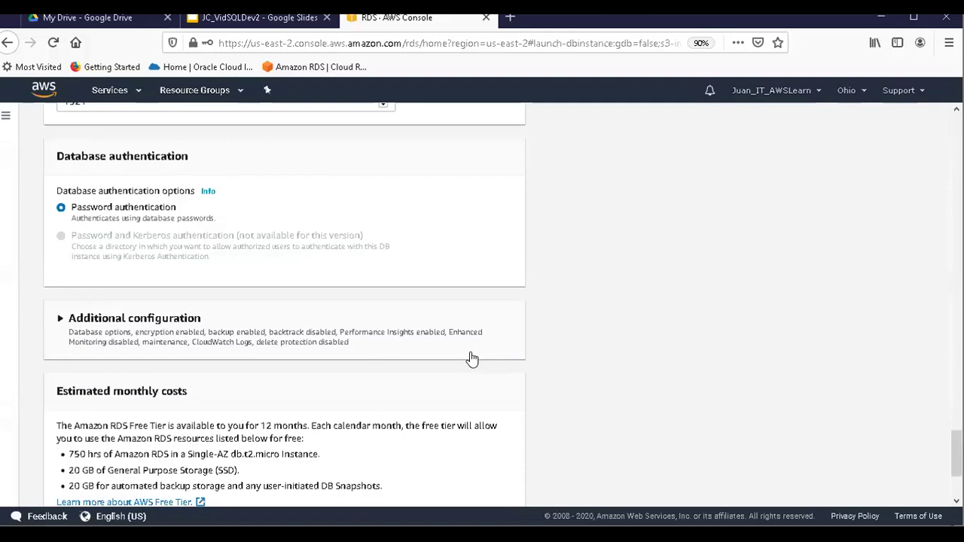
Expand Additional configuration and enter ORARDS2 as the initial database name.
left_click(61, 320)
scroll(784, 338, "down", 2)
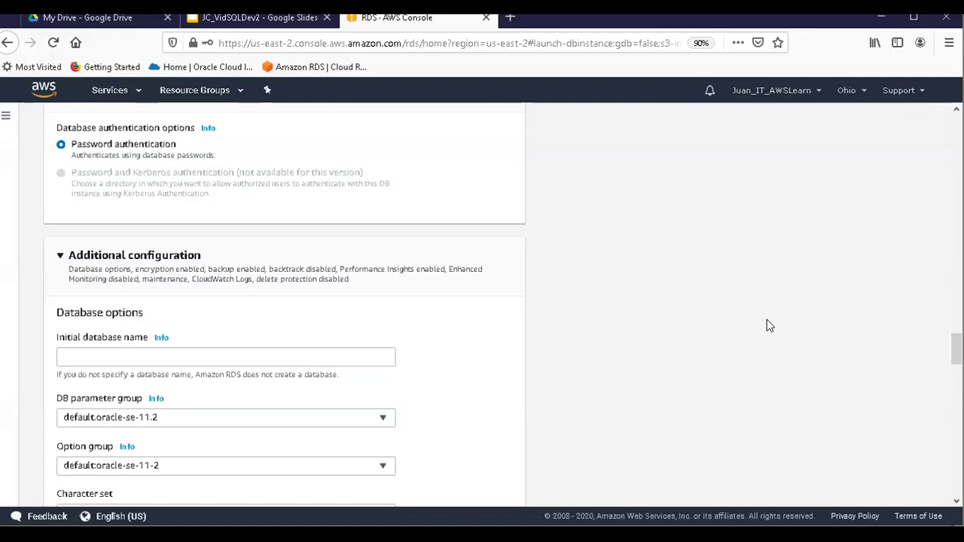
left_click(115, 362)
type("ORARDS2")
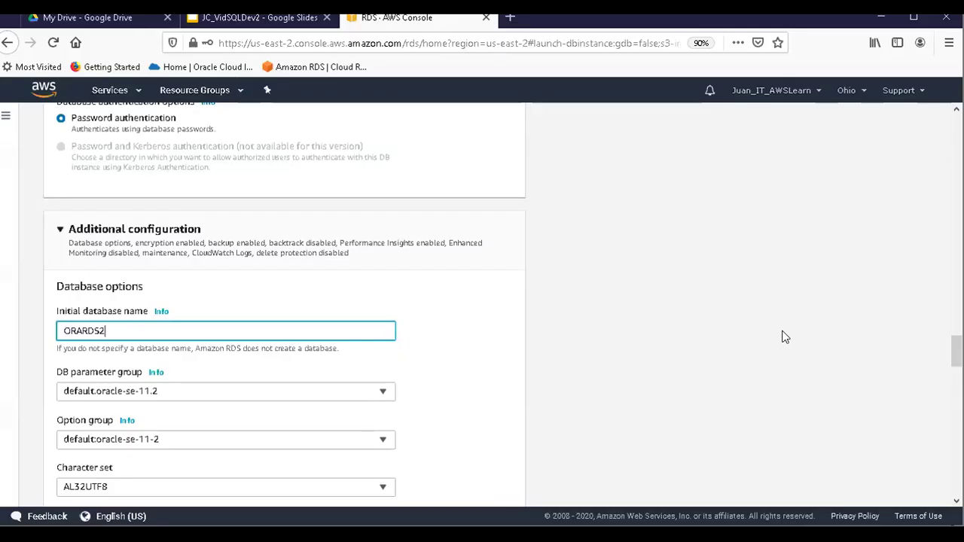
scroll(783, 337, "down", 5)
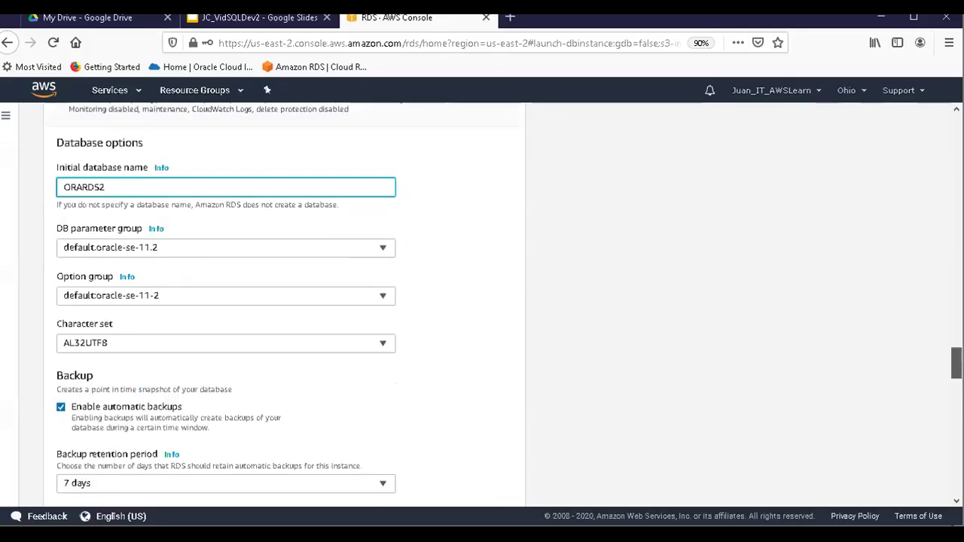
scroll(482, 301, "down", 6)
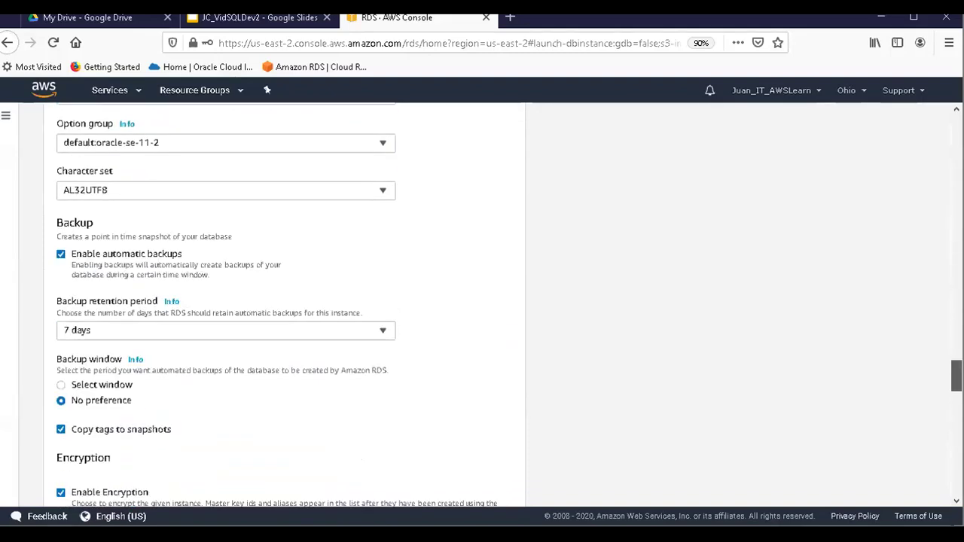
scroll(482, 301, "down", 7)
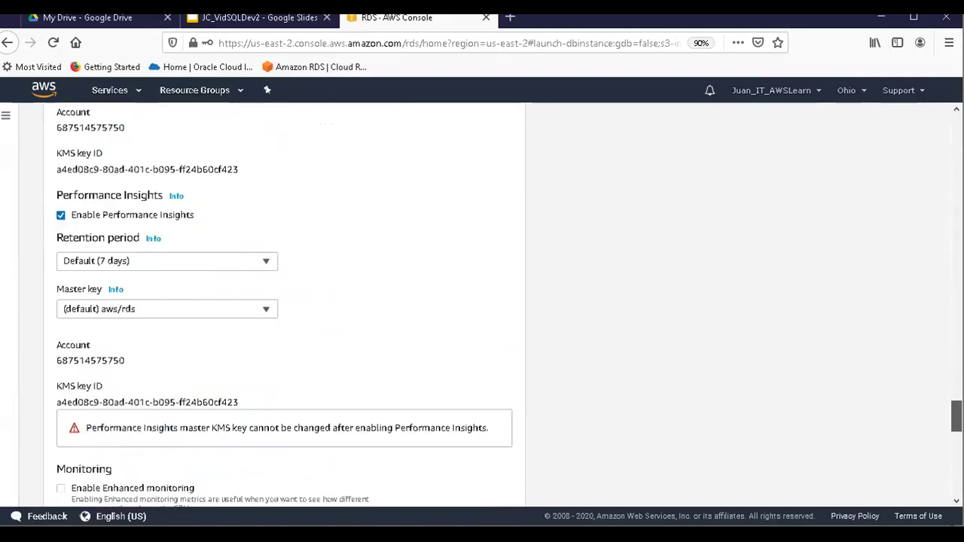
scroll(482, 301, "down", 14)
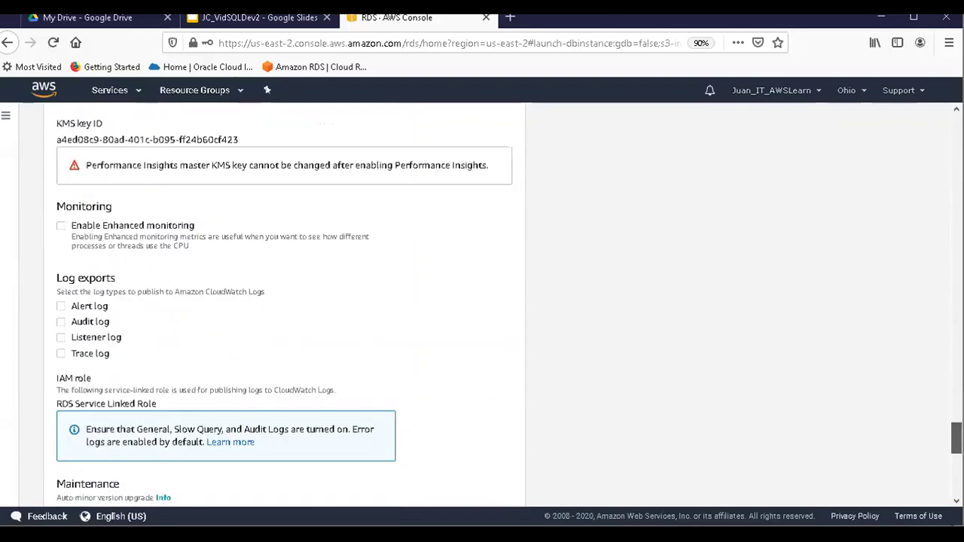
scroll(481, 301, "down", 6)
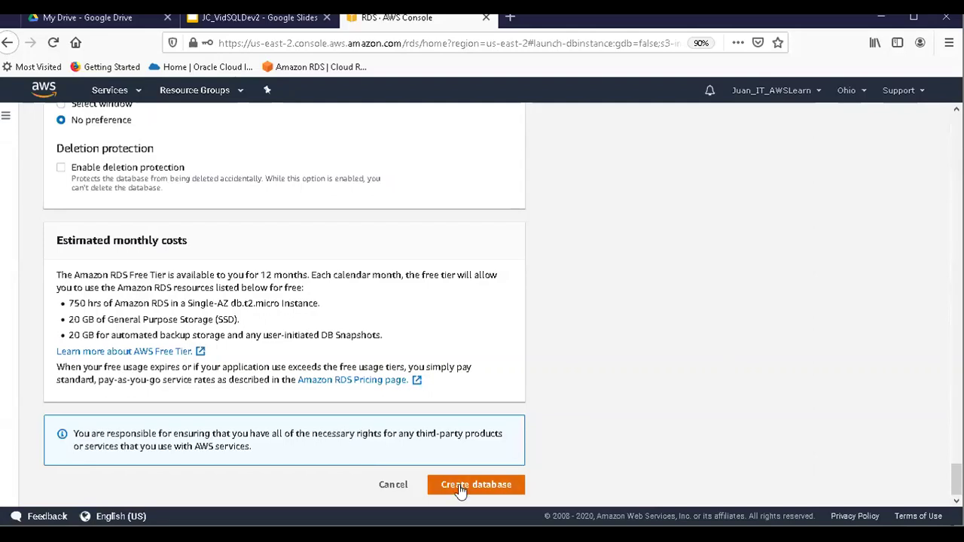
Create the configured orards2 Oracle instance and wait until it shows Available.
left_click(496, 487)
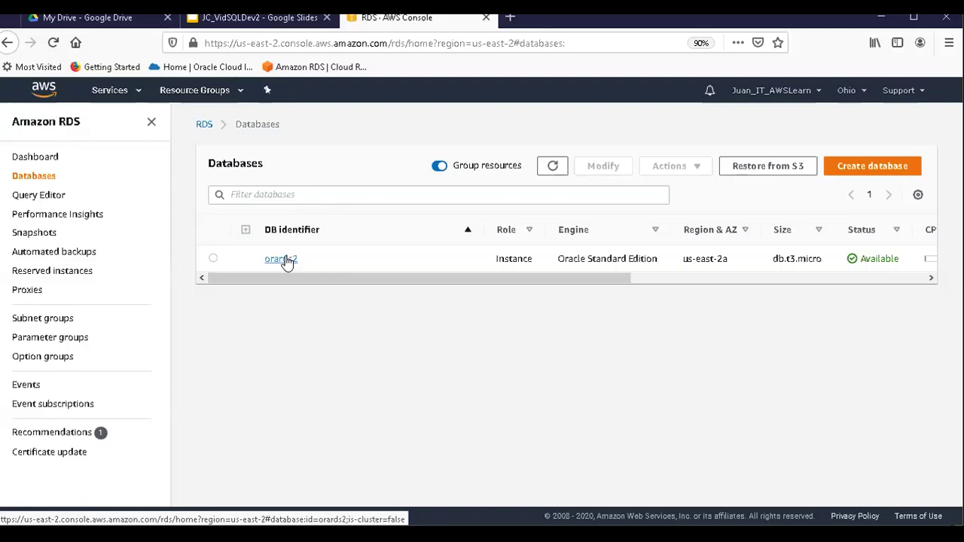
Open the orards2 database details and copy its Endpoint address.
left_click(286, 260)
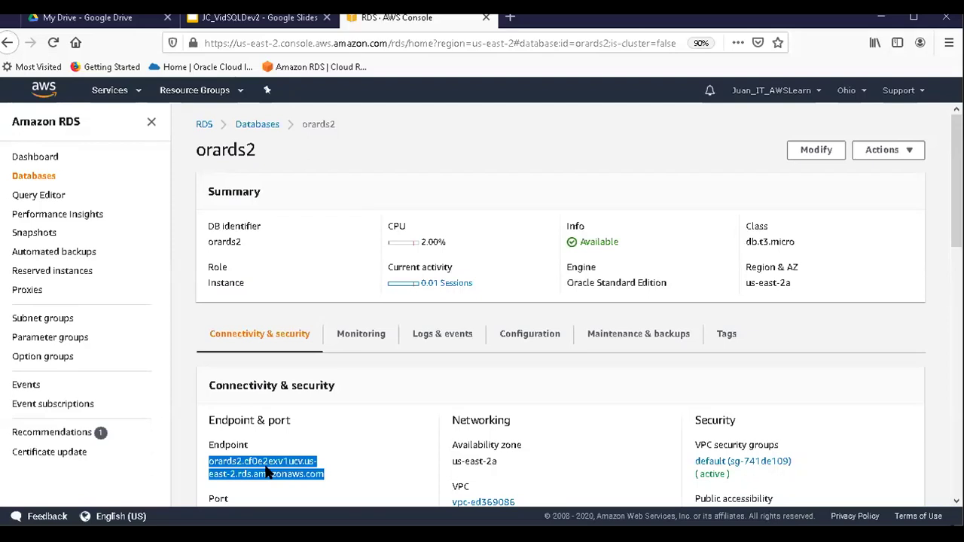
right_click(266, 470)
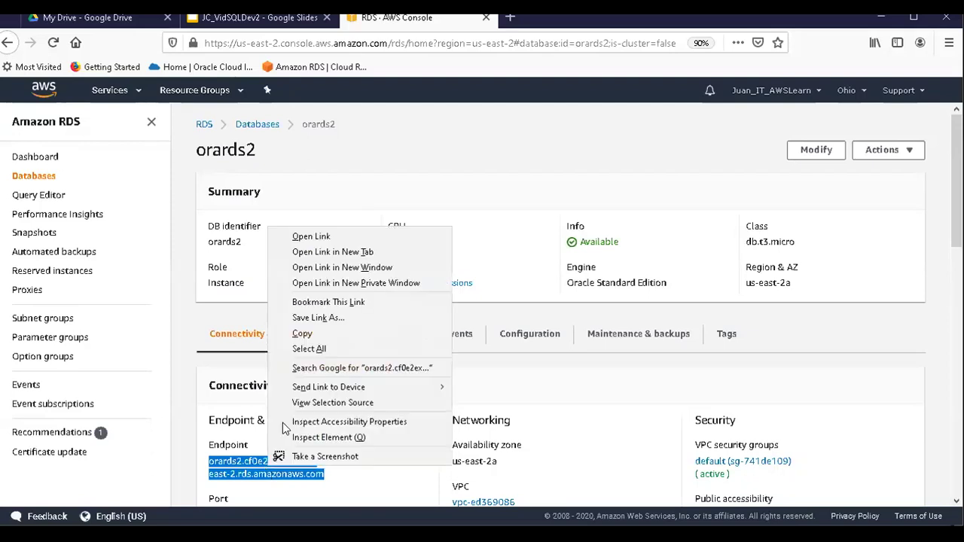
left_click(320, 333)
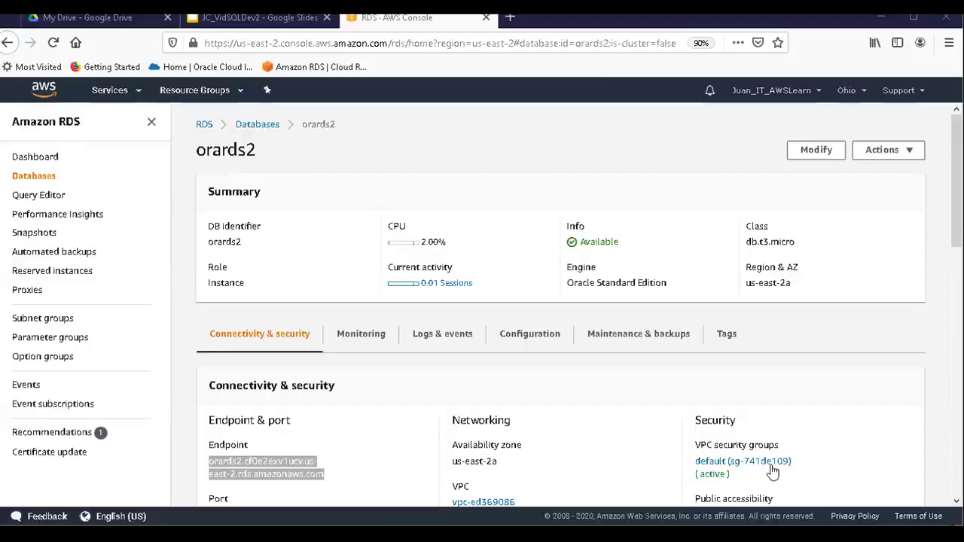
Paste the orards2 endpoint into an untitled Notepad note, then return to SQL Developer.
key("alt+Tab")
key("ctrl+v")
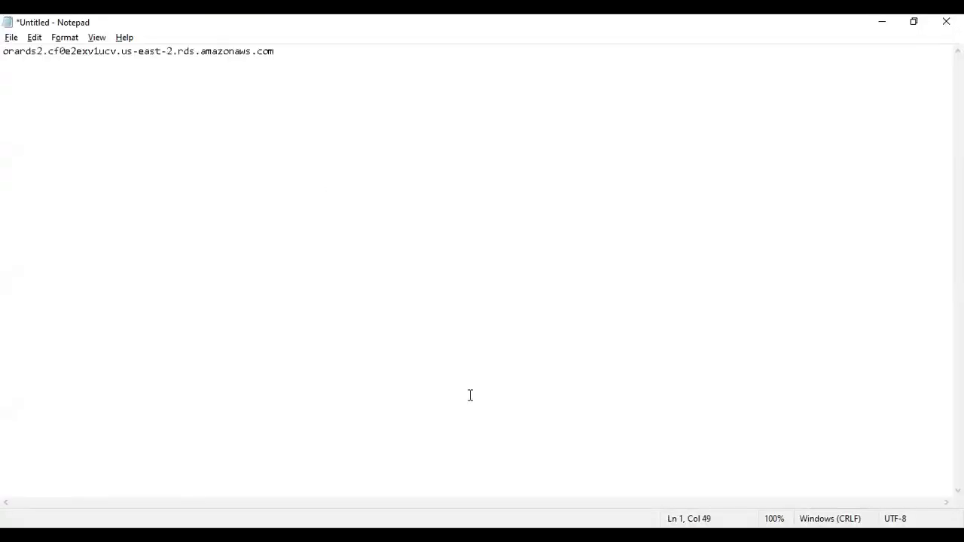
key("alt+Tab")
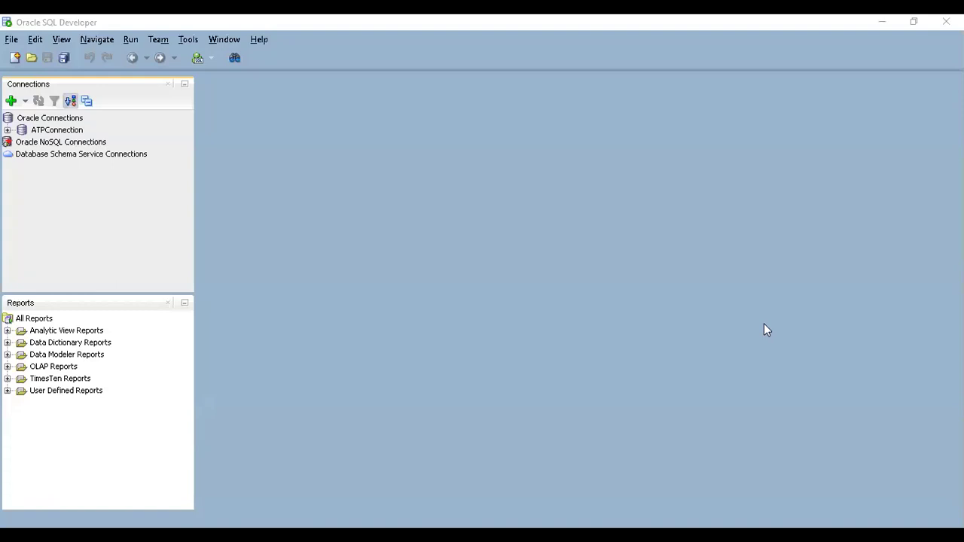
Create a new database connection named RDSConnection.
left_click(11, 101)
type("RDSConnection")
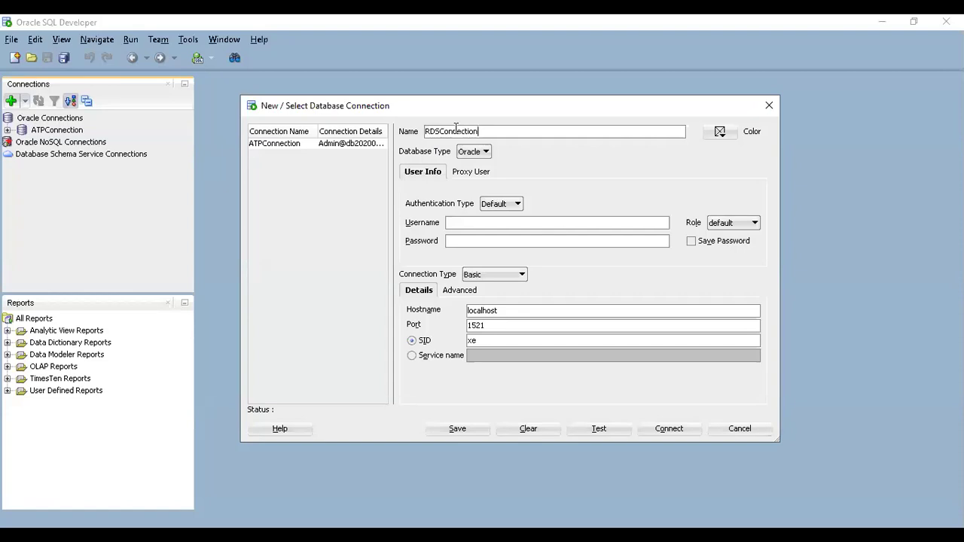
left_click(520, 535)
Keep Default authentication and enter username ADMIN with the admin password.
left_click(524, 205)
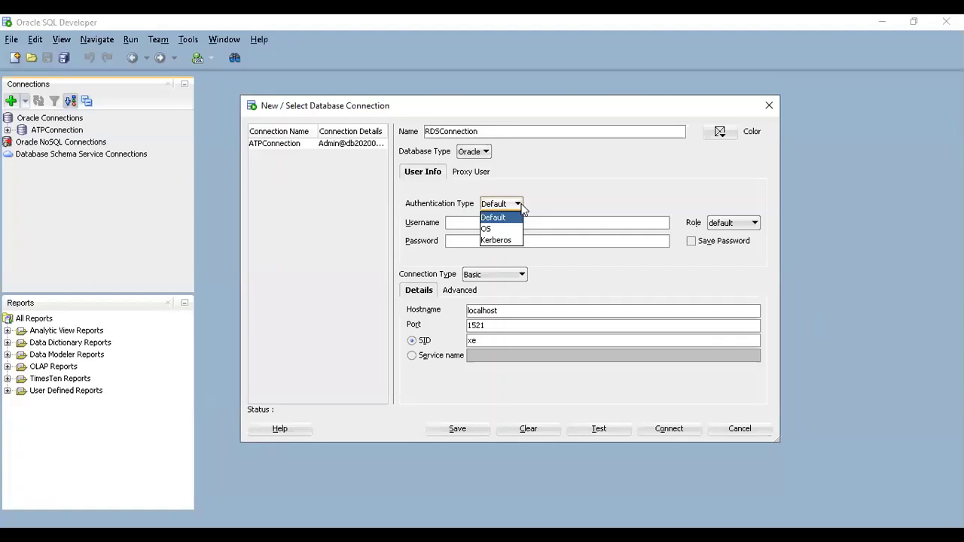
left_click(498, 217)
left_click(499, 221)
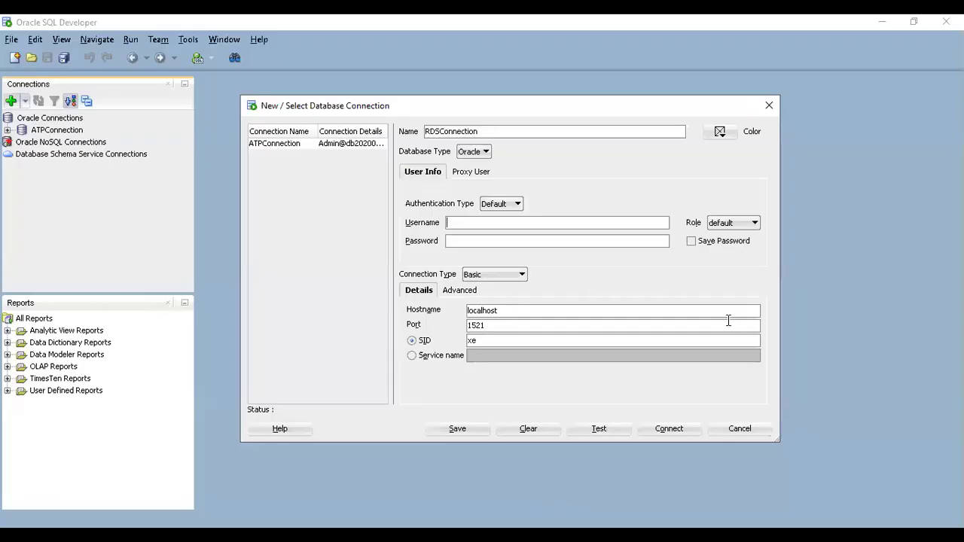
type("ADMIN")
key("Tab")
left_click(534, 236)
type("•••••••••••••")
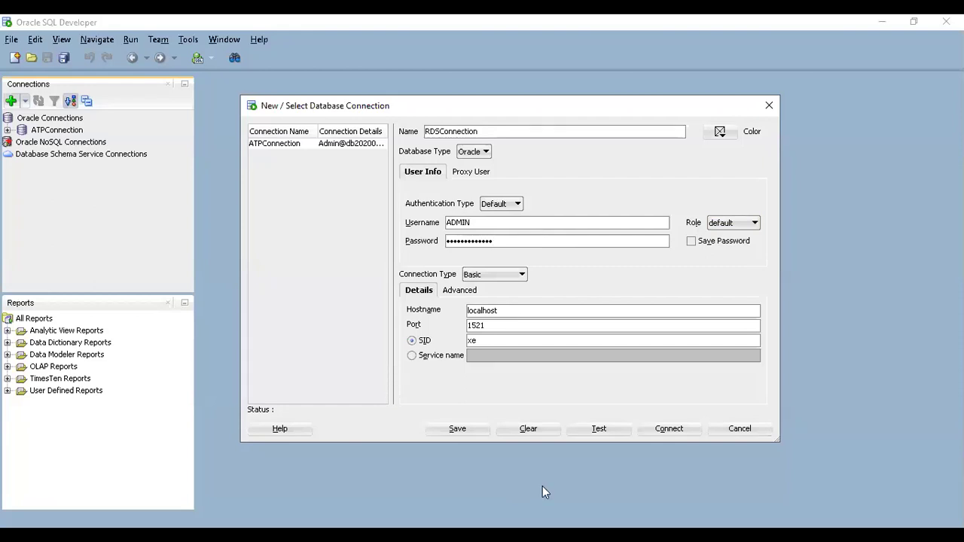
left_click(521, 274)
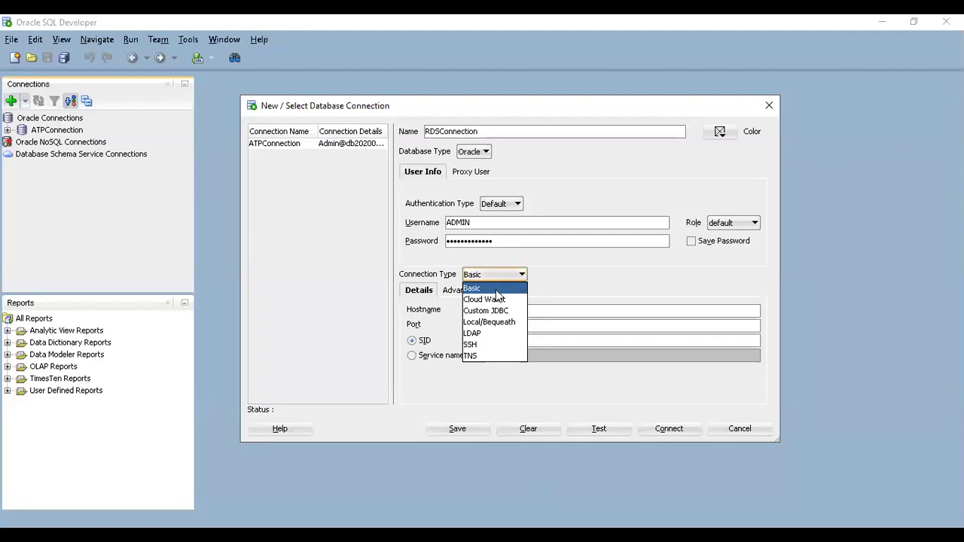
left_click(496, 293)
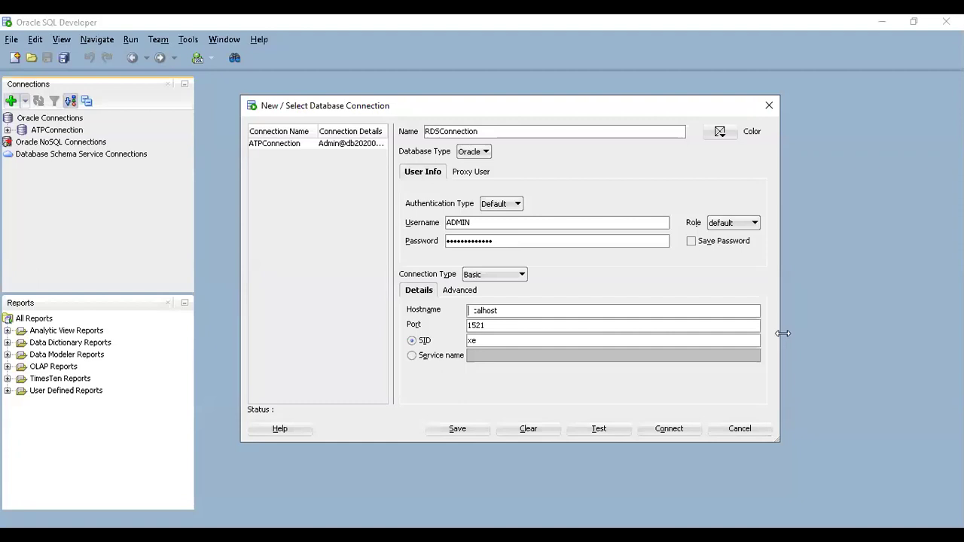
key("alt+Tab")
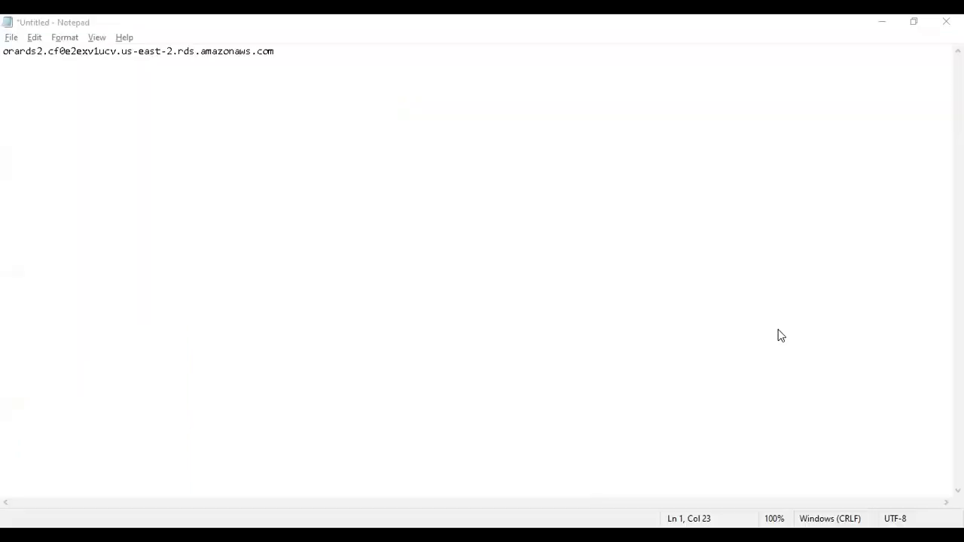
Paste the orards2 endpoint copied from Notepad into the connection's Hostname field.
key("alt+Tab")
left_click(518, 308)
key("ctrl+v")
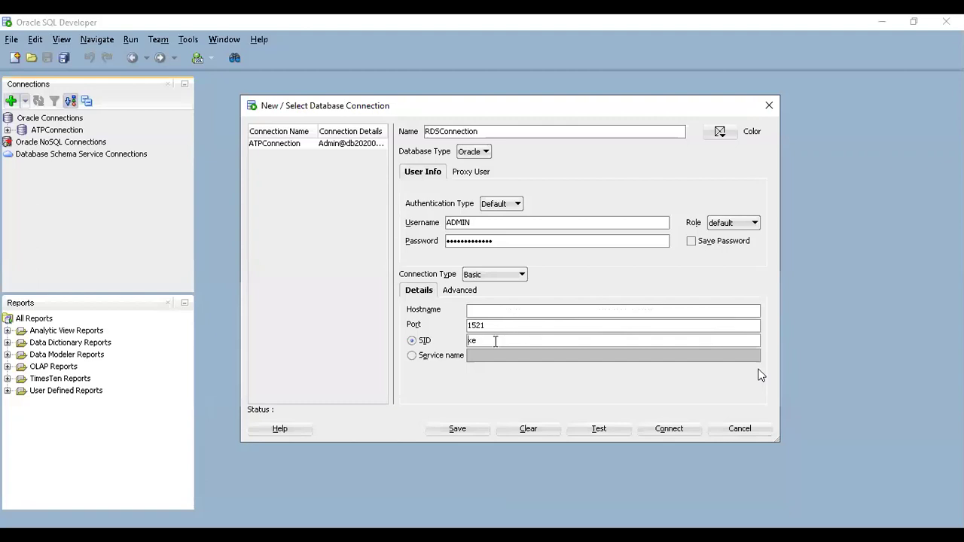
Replace SID xe with ORARDS2, test the connection for Success, and enable Save Password.
key("Delete")
key("Delete")
type("ORARDS2")
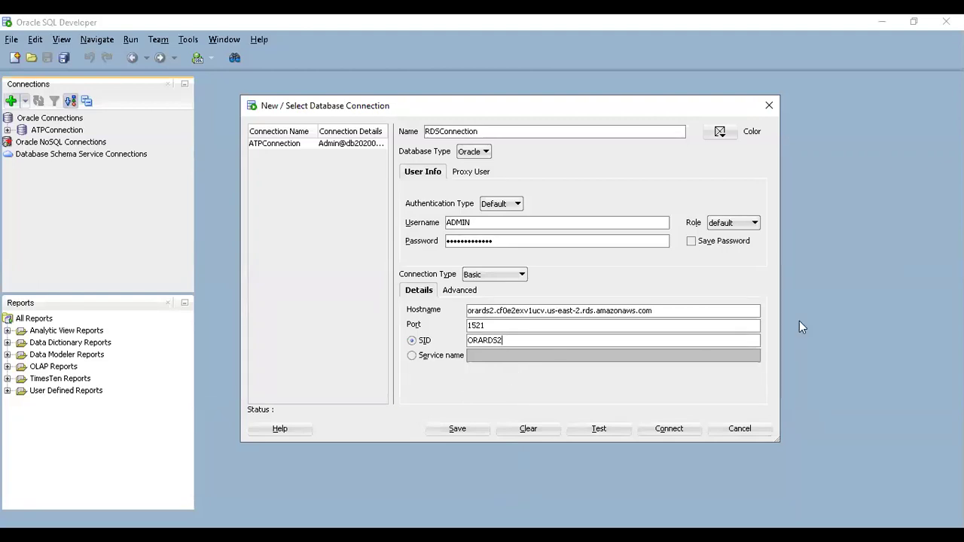
left_click(604, 427)
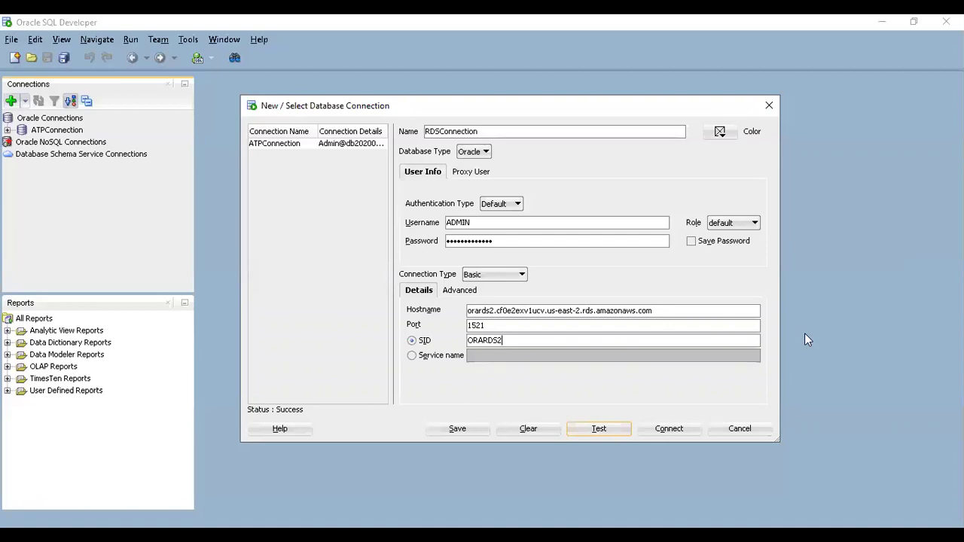
left_click(691, 241)
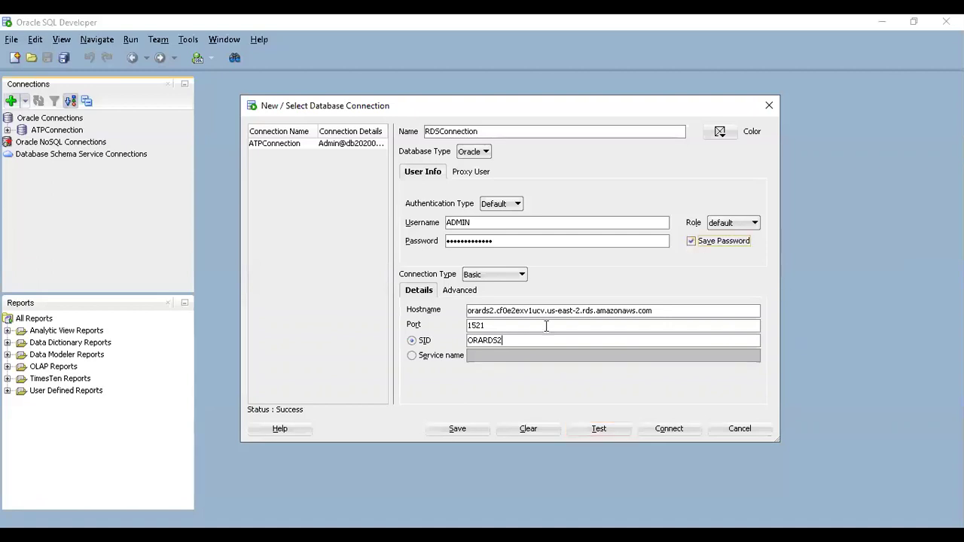
Save RDSConnection and connect to it, bringing up its empty SQL worksheet.
left_click(455, 428)
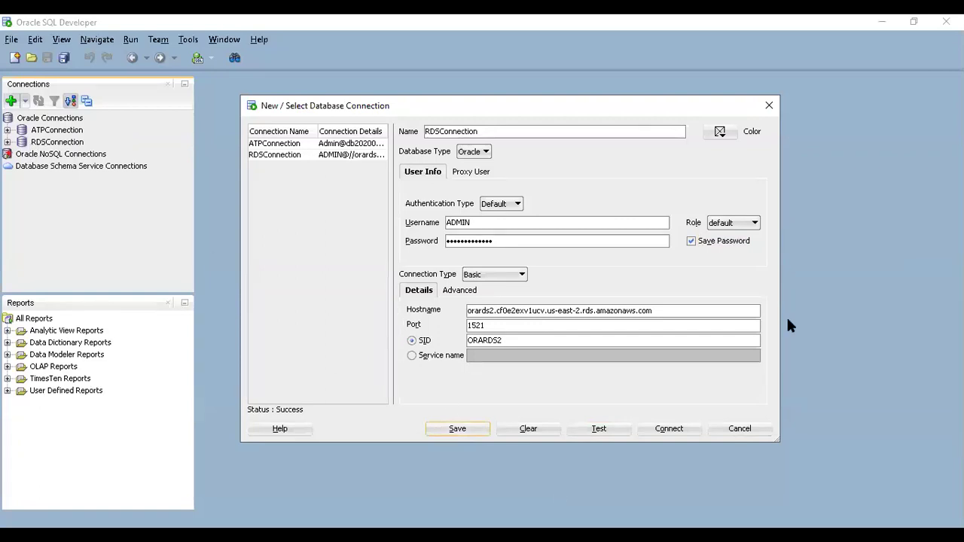
left_click(693, 434)
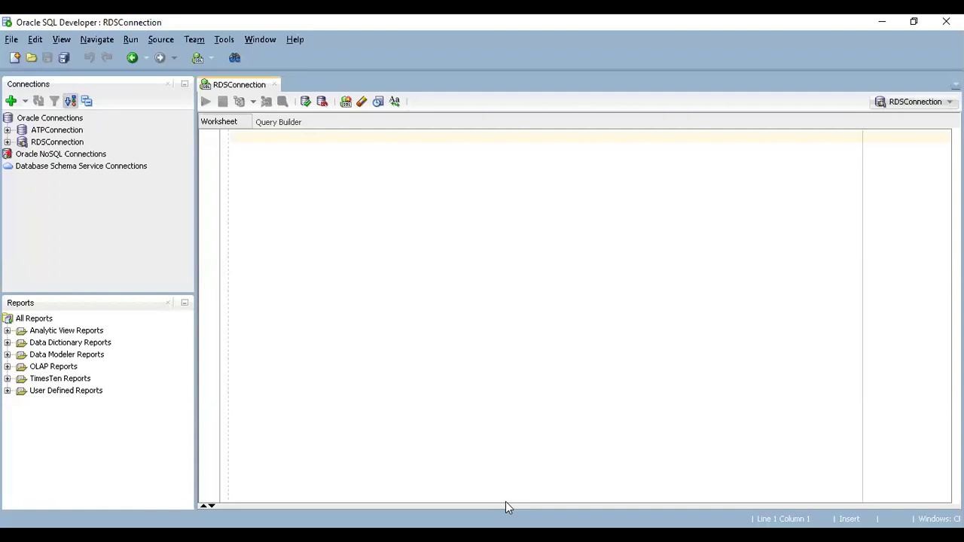
left_click(783, 330)
Run SELECT * FROM V$INSTANCE in the RDSConnection worksheet.
type("SELEC")
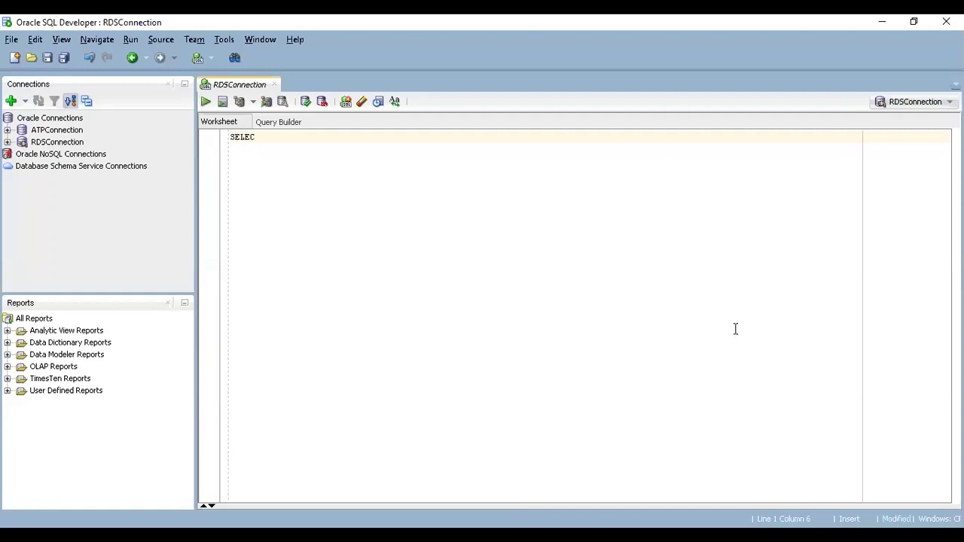
type("T * FROM V$INSTANCE")
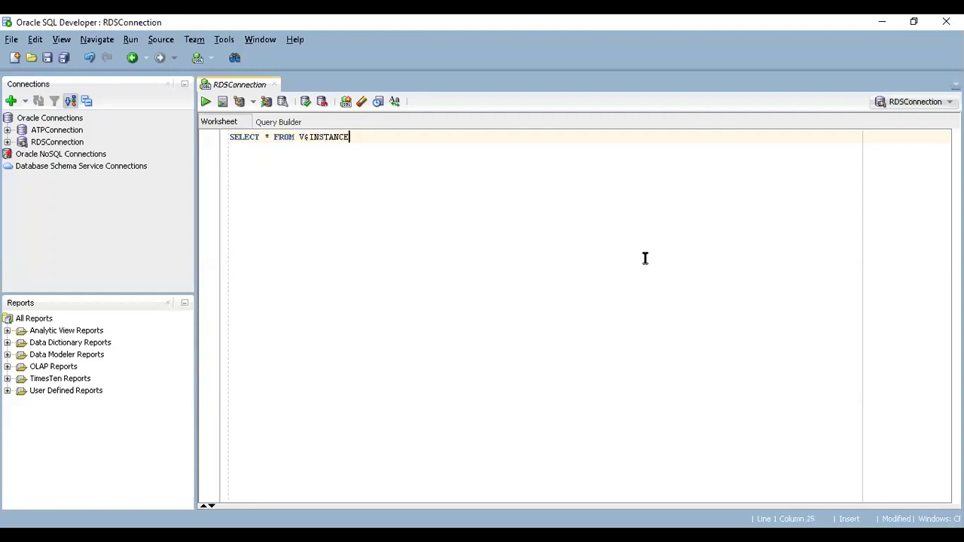
left_click(203, 100)
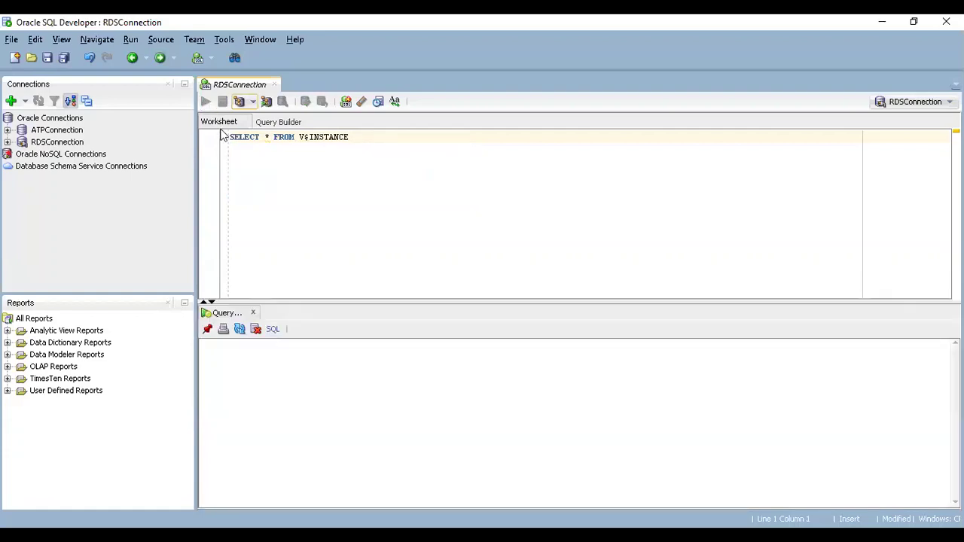